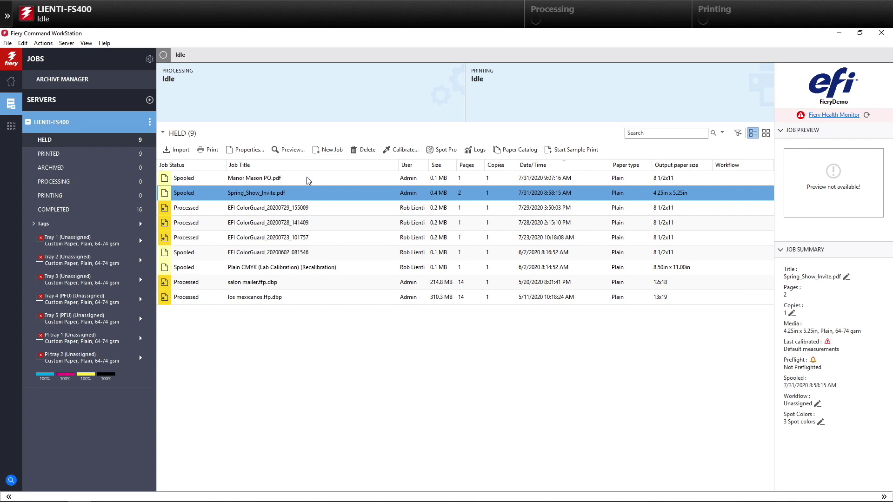
- Open the held Spring_Show_Invite.pdf job in JobMaster-Impose from Command WorkStation
right_click(309, 195)
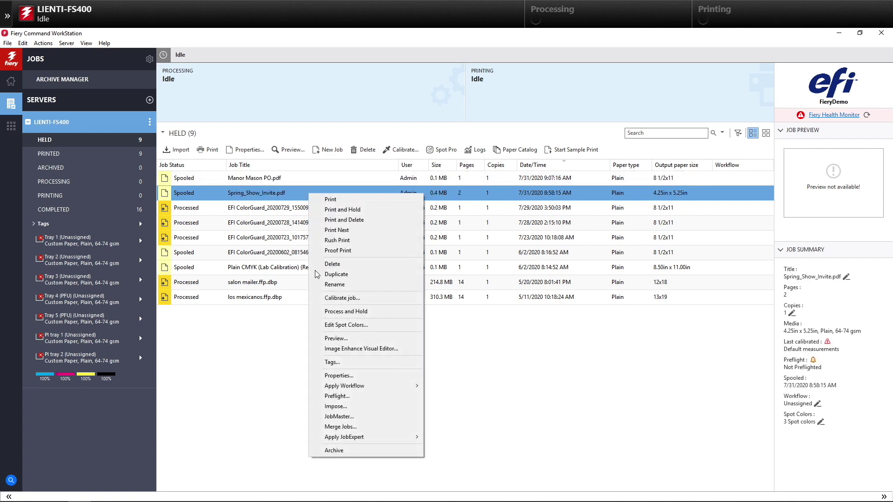
left_click(340, 417)
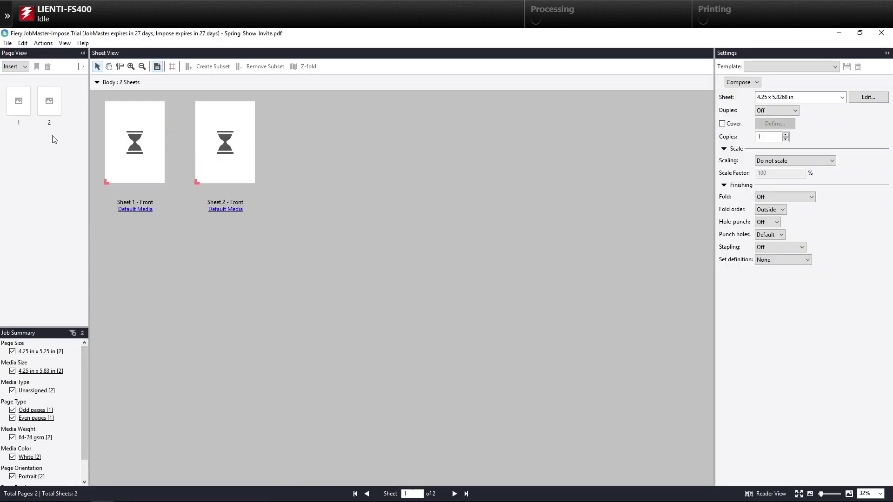
- Duplicate the two-page invite to 100 copies, totaling 200 sheets
left_click(25, 44)
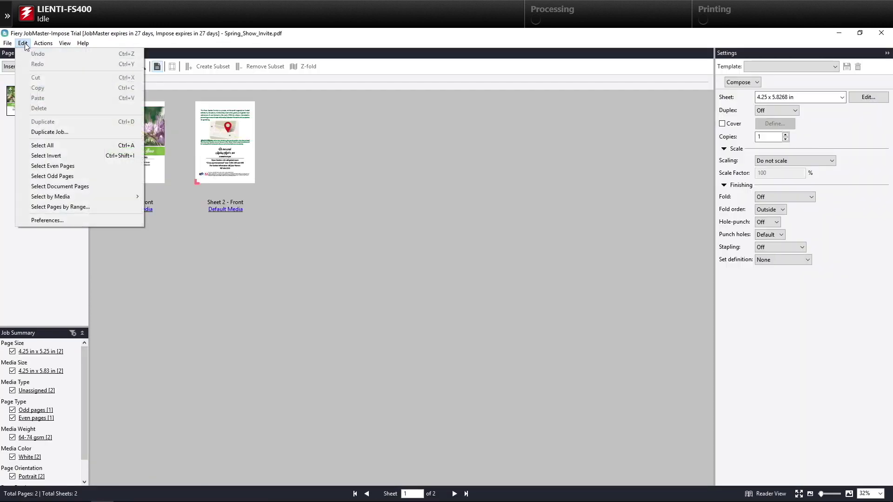
left_click(65, 133)
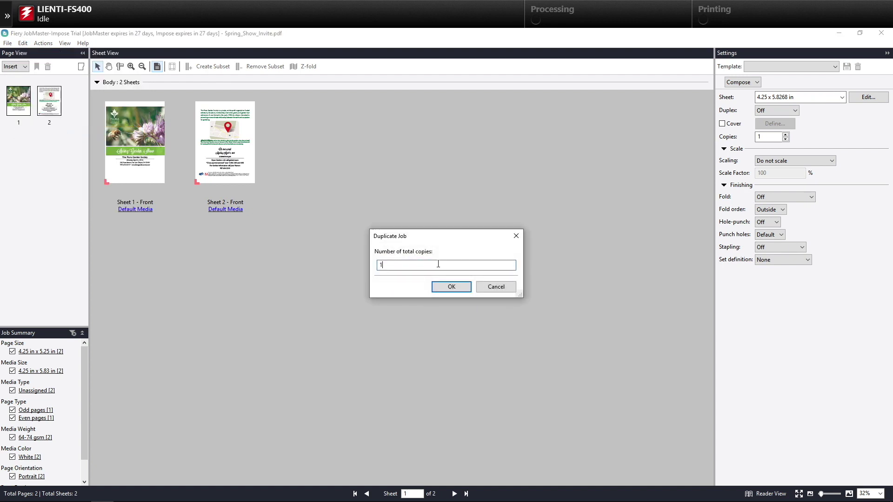
type("00")
left_click(446, 288)
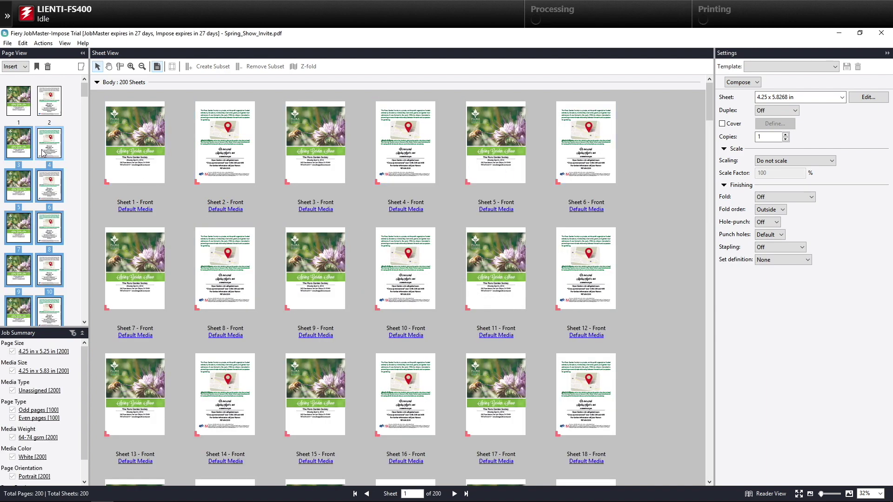
- Select all odd front pages from page 1 and open Numbering and Stamps for them
left_click(19, 102)
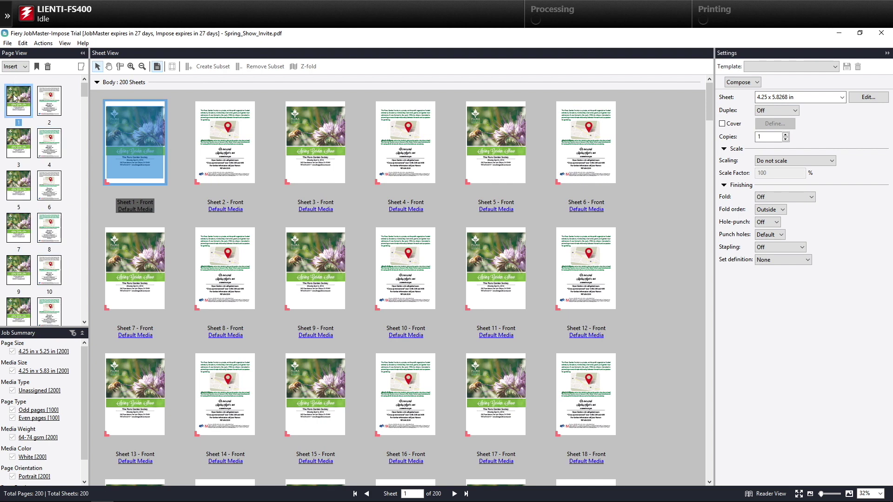
left_click(22, 43)
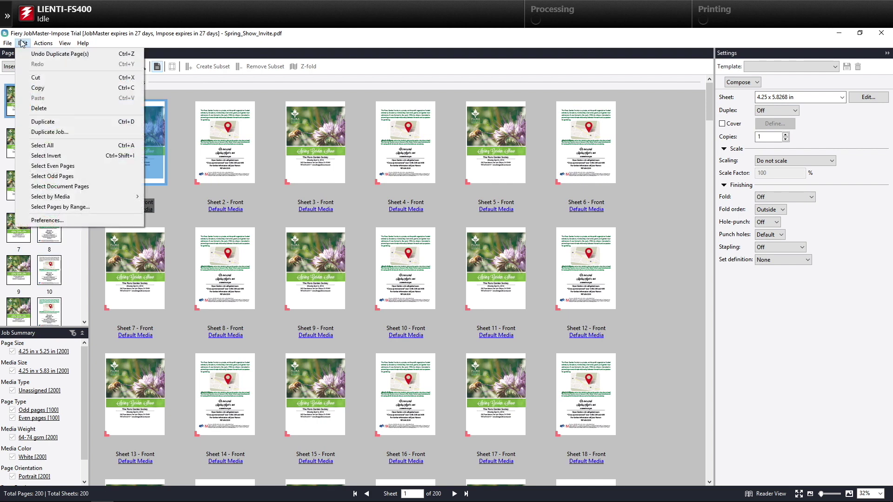
left_click(52, 176)
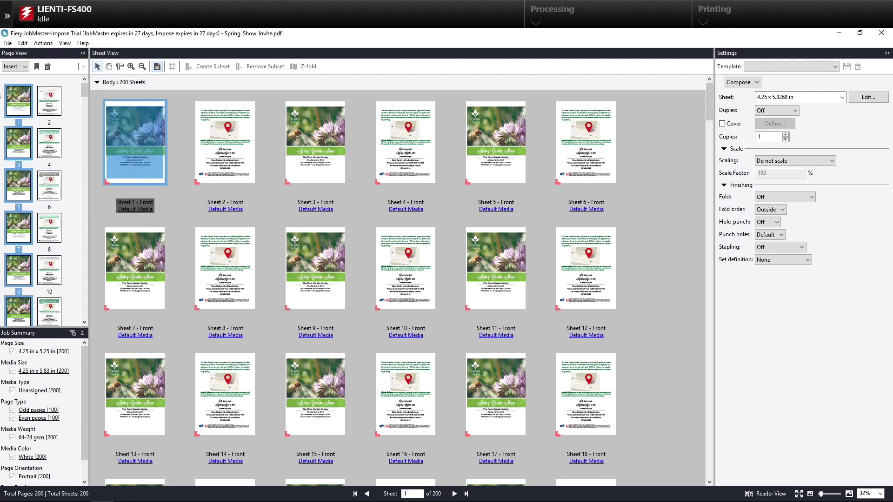
right_click(20, 154)
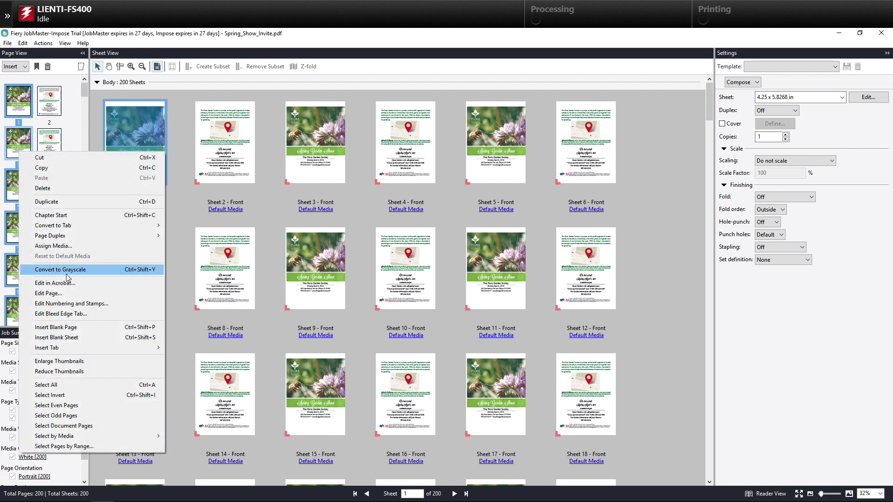
left_click(89, 305)
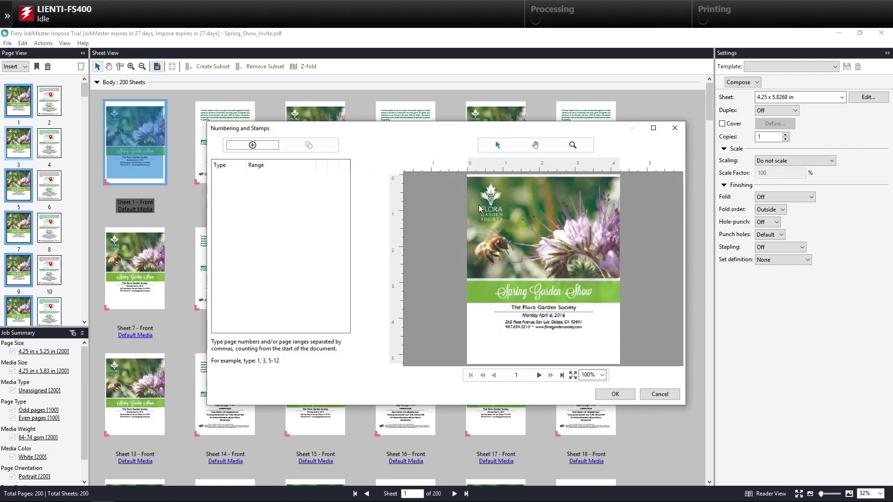
- Add a page-number stamp to the odd pages, then widen and lower its box below the address
left_click(653, 127)
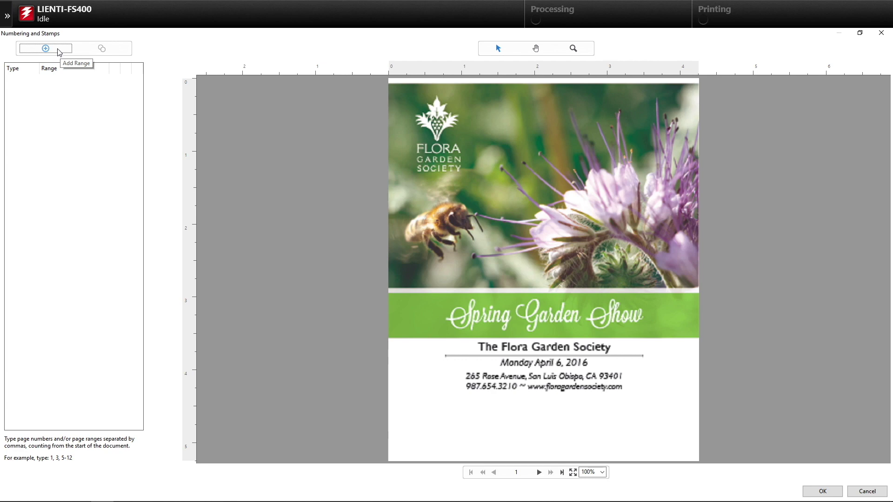
left_click(45, 48)
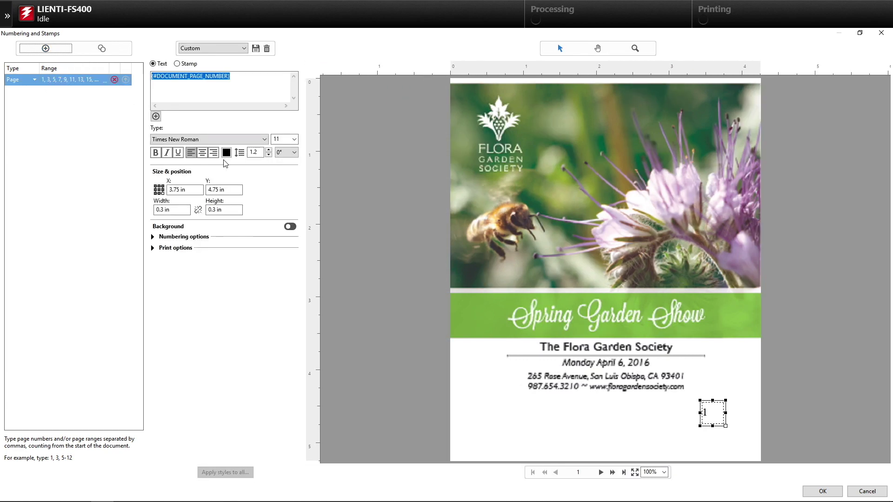
left_click_drag(700, 412, 593, 412)
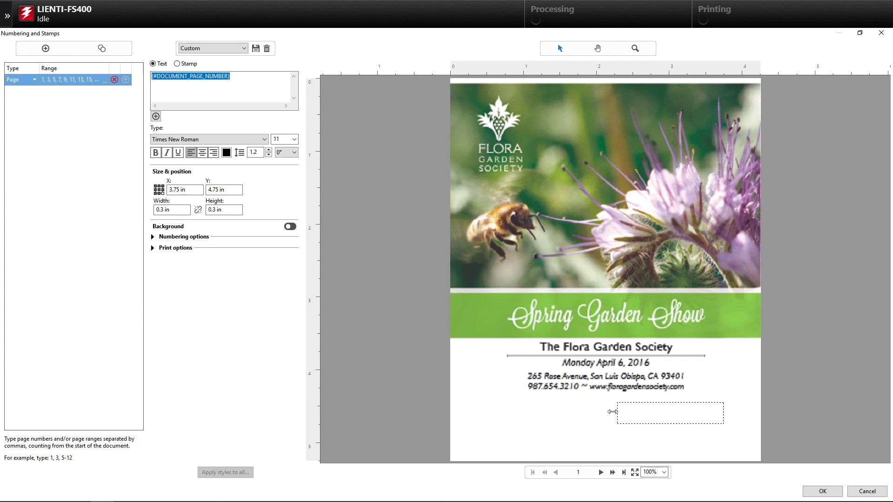
left_click_drag(675, 418, 625, 426)
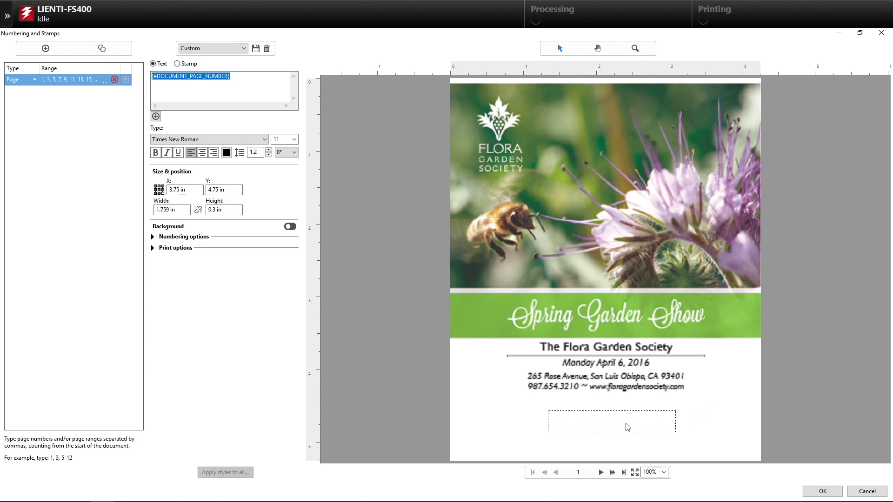
left_click_drag(547, 424, 529, 423)
left_click_drag(677, 421, 688, 421)
- Center the number at 22 pt, prefix it with 'Ticket', and widen the box
left_click(202, 152)
left_click(294, 139)
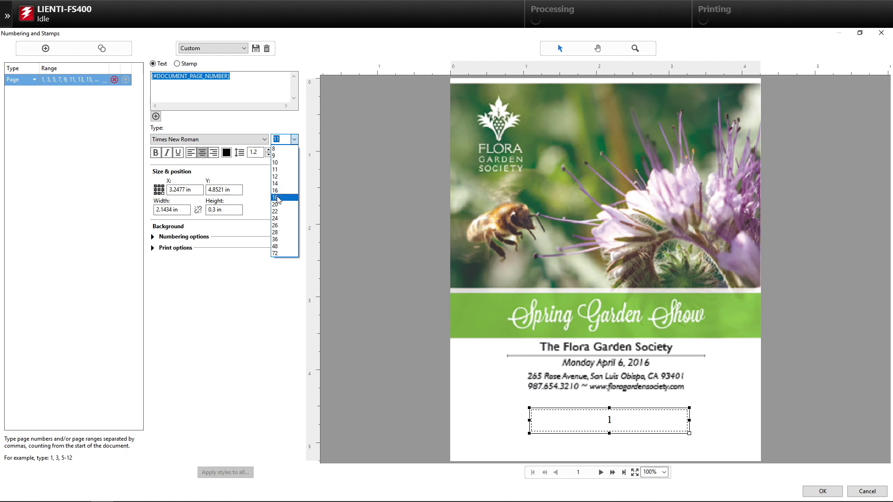
left_click(280, 211)
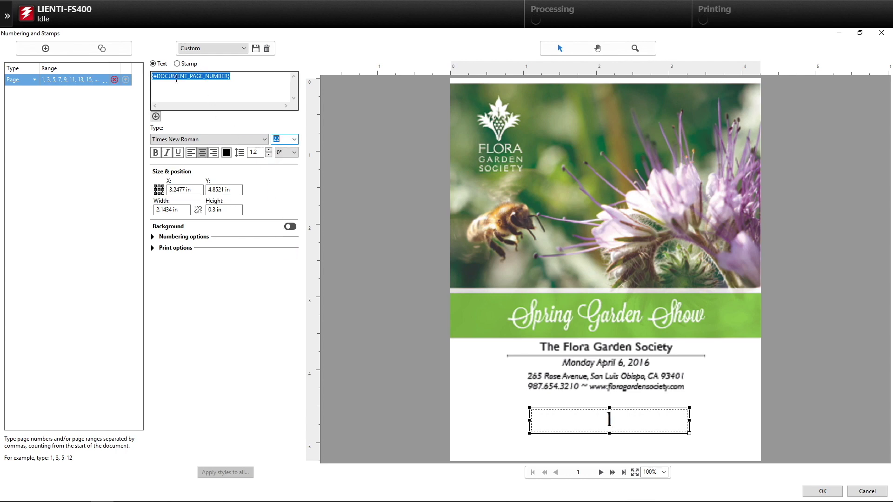
left_click(154, 78)
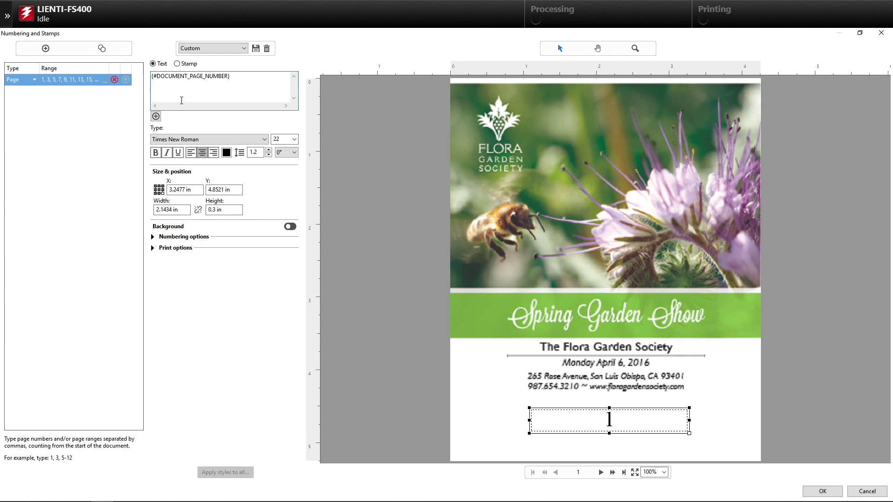
type("Ticket")
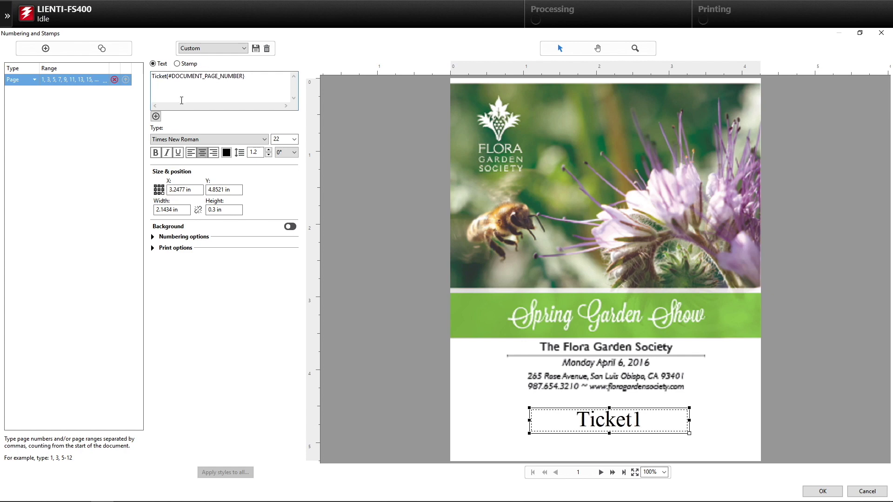
type(" {#")
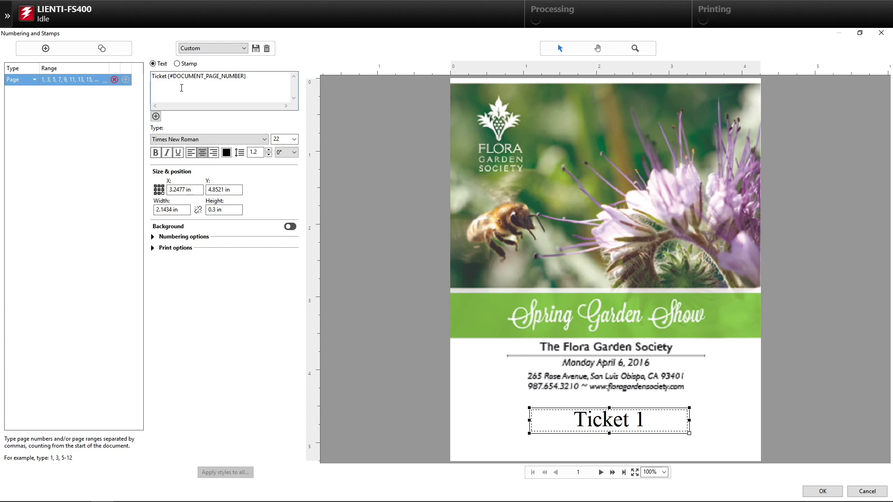
type("03:")
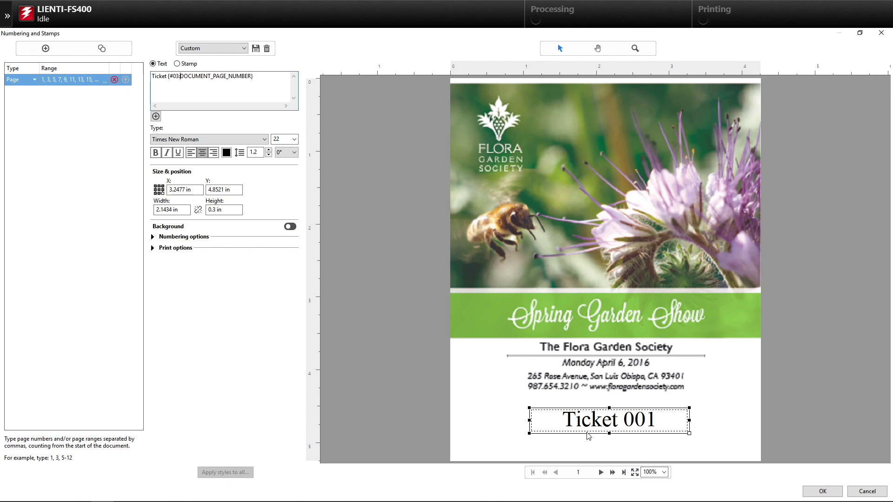
left_click_drag(692, 421, 699, 420)
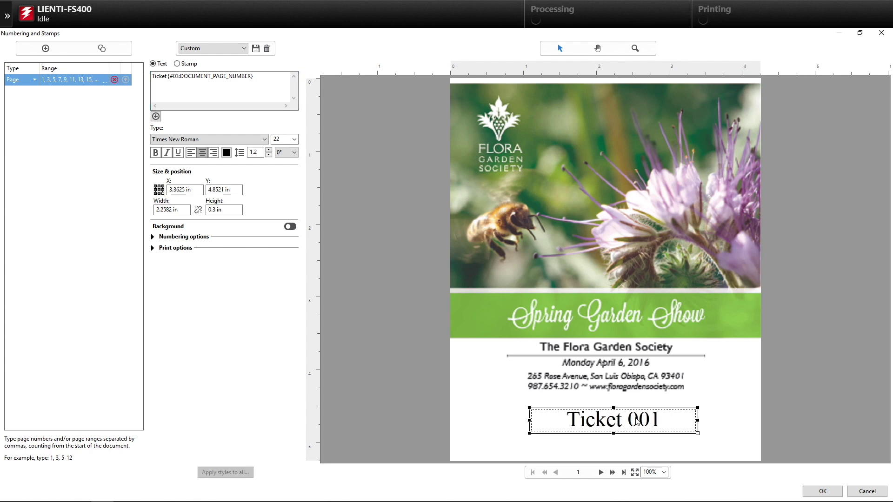
left_click_drag(530, 420, 525, 420)
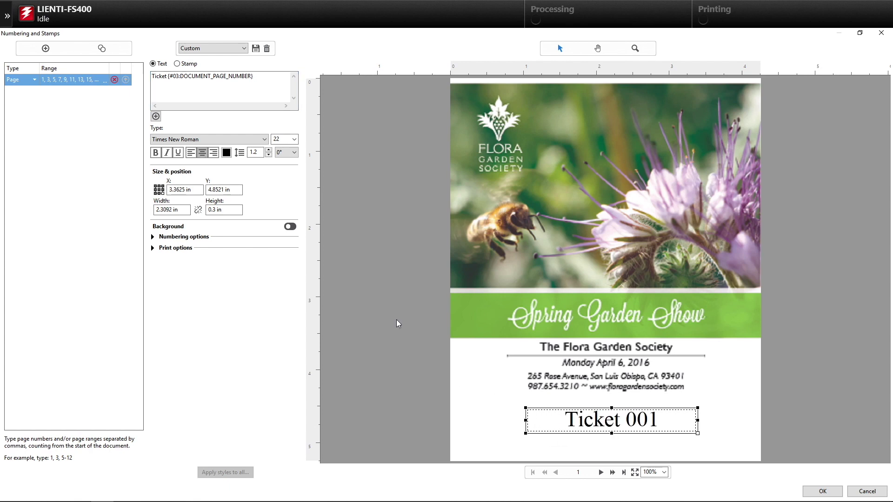
left_click(226, 153)
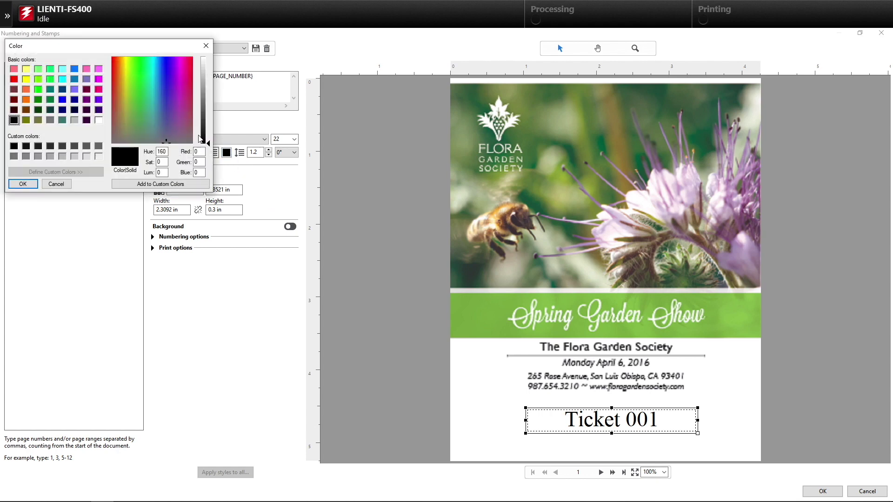
- Color the Ticket 001 stamp red and expand the Numbering options
left_click(14, 79)
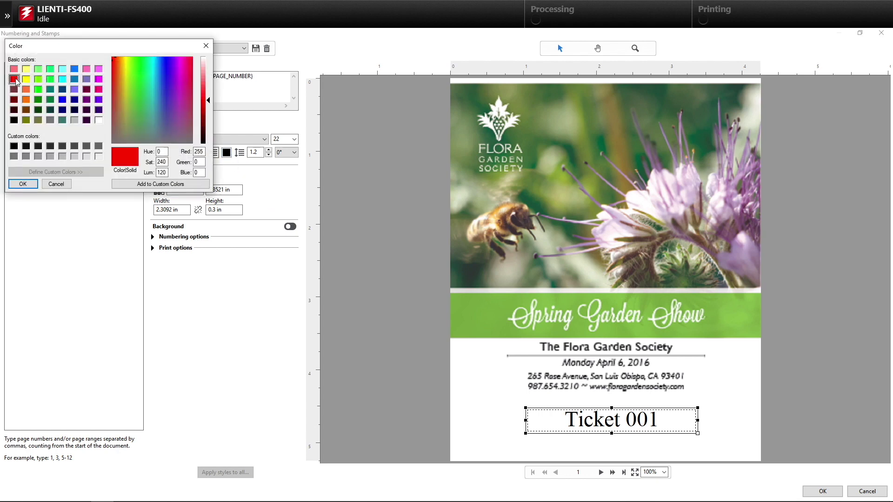
left_click(31, 184)
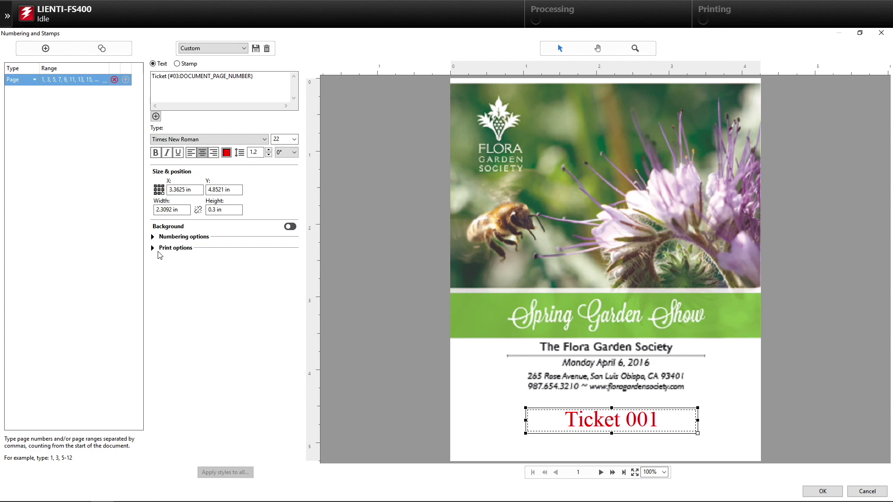
left_click(153, 237)
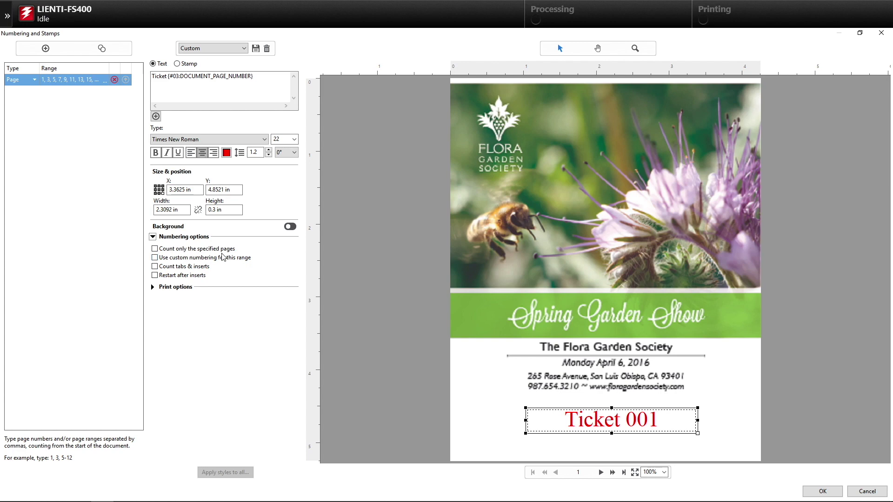
- Count only the front pages, verify tickets 001–004, and apply the numbering
left_click(155, 250)
left_click(601, 472)
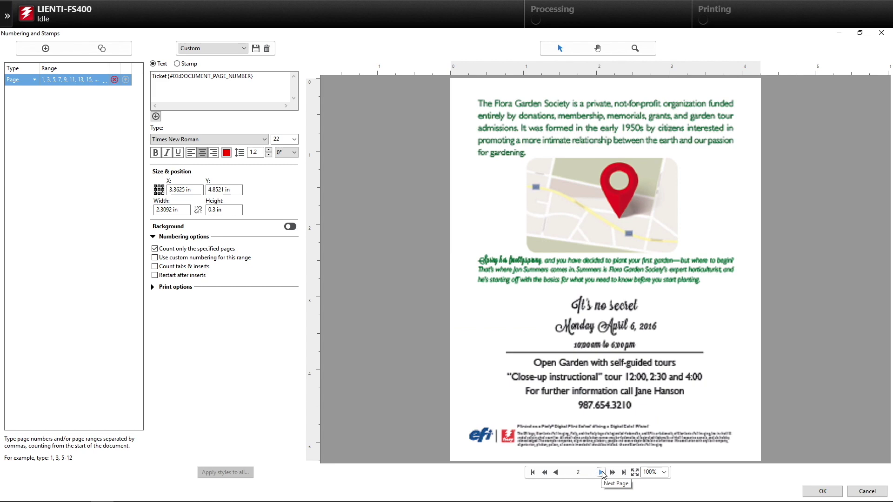
left_click(600, 472)
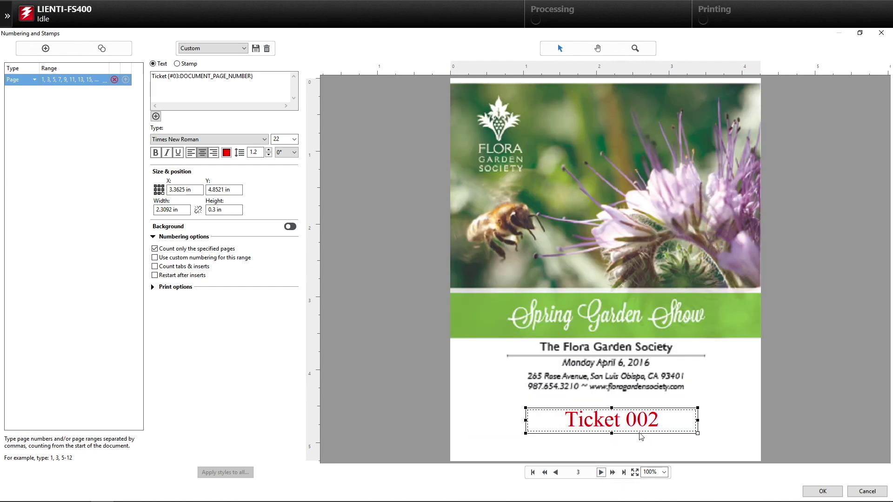
left_click(601, 473)
left_click(602, 473)
left_click(601, 472)
left_click(822, 492)
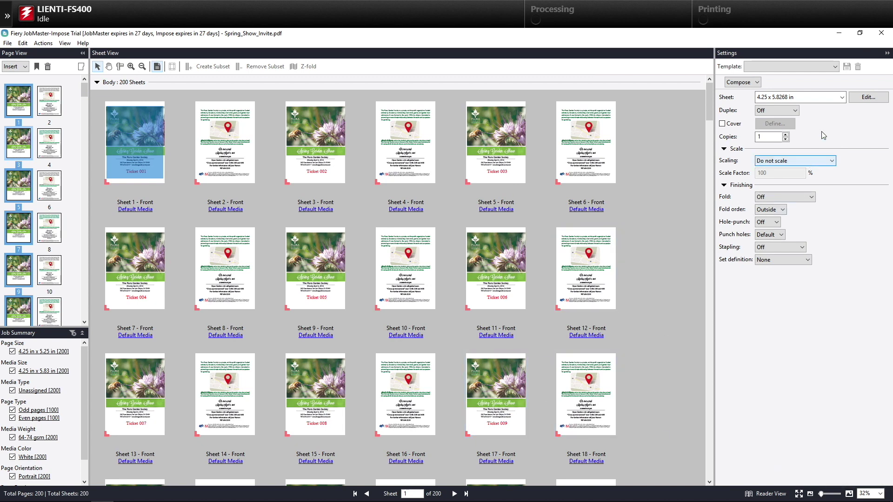
- Apply the '8up Tickets' gang-up template, yielding 13 duplex 12x18 sheets
left_click(836, 66)
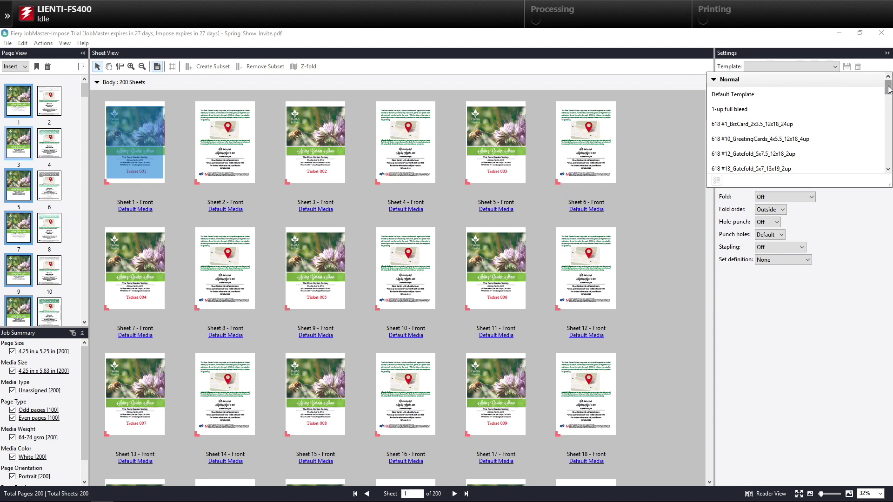
left_click_drag(889, 89, 888, 138)
left_click(749, 141)
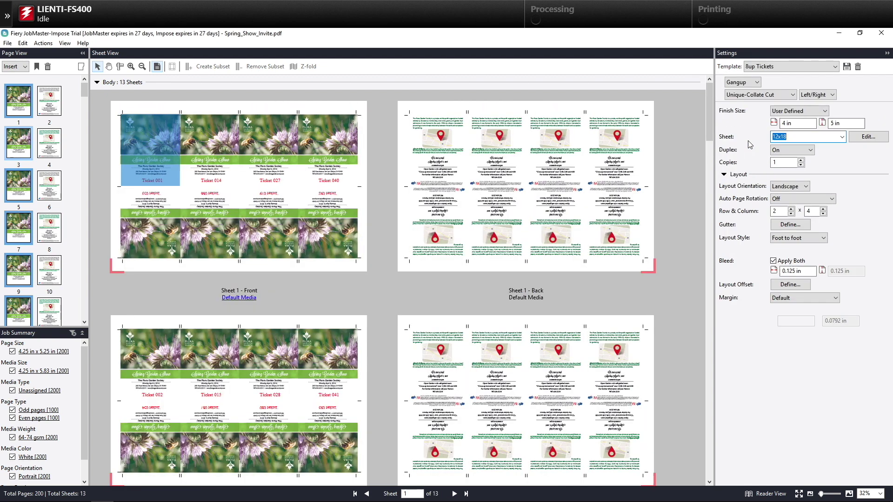
left_click(131, 67)
left_click(193, 147)
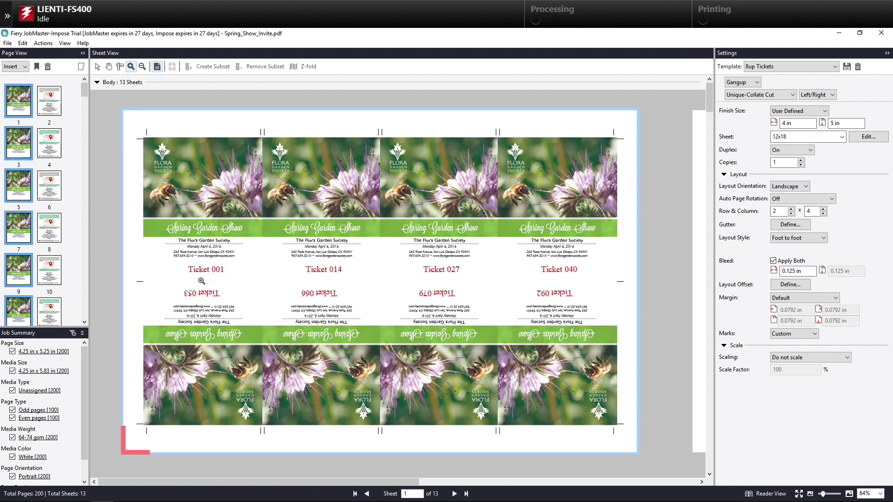
left_click_drag(709, 95, 716, 249)
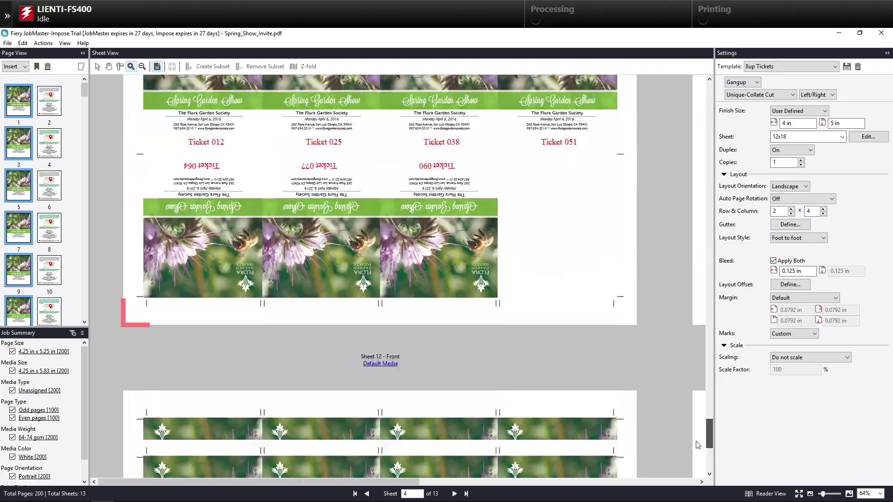
left_click_drag(717, 249, 700, 467)
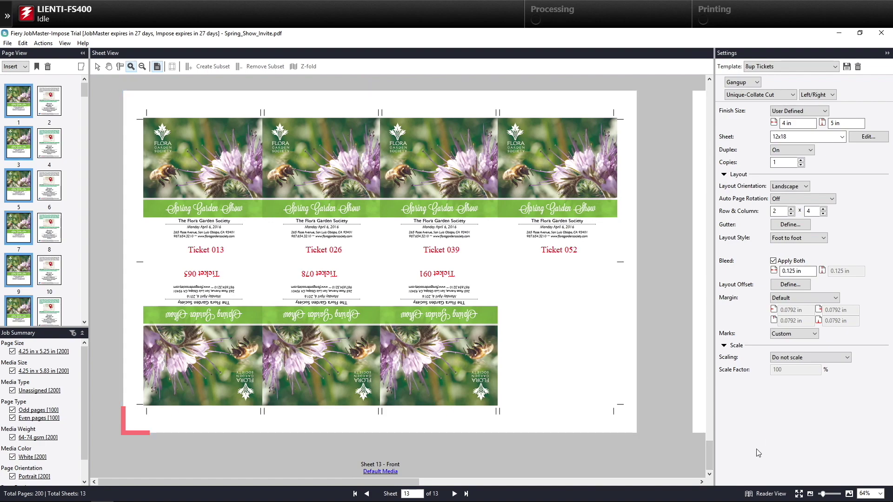
left_click_drag(712, 461, 710, 90)
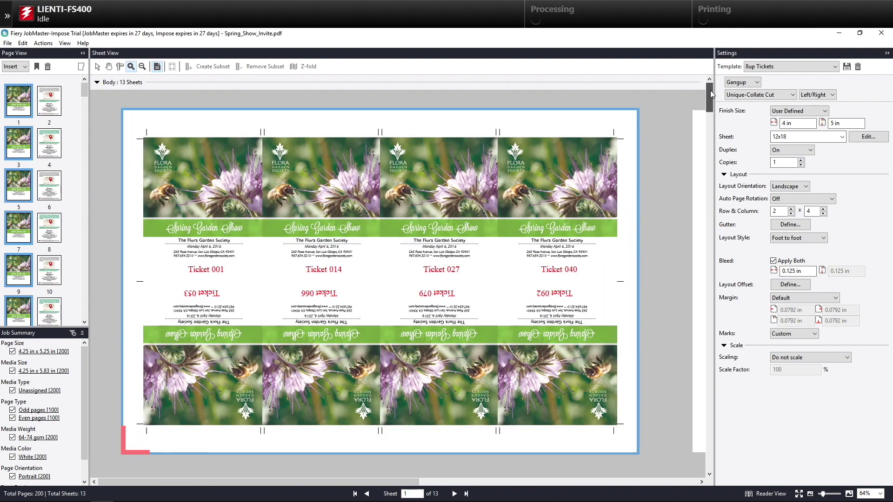